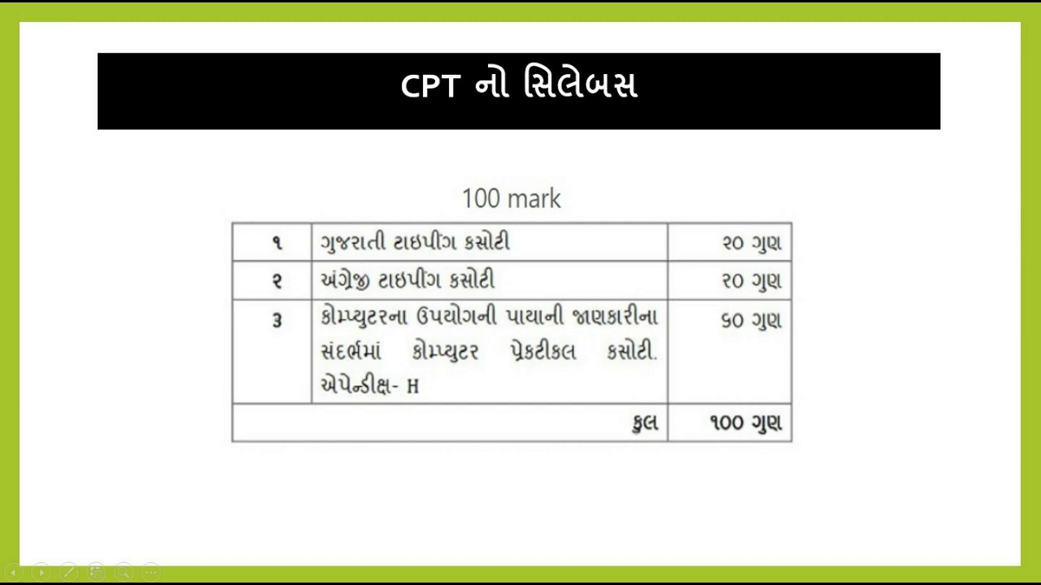
Advance from the CPT marks table to the Appendix H practical test slide.
key(Right)
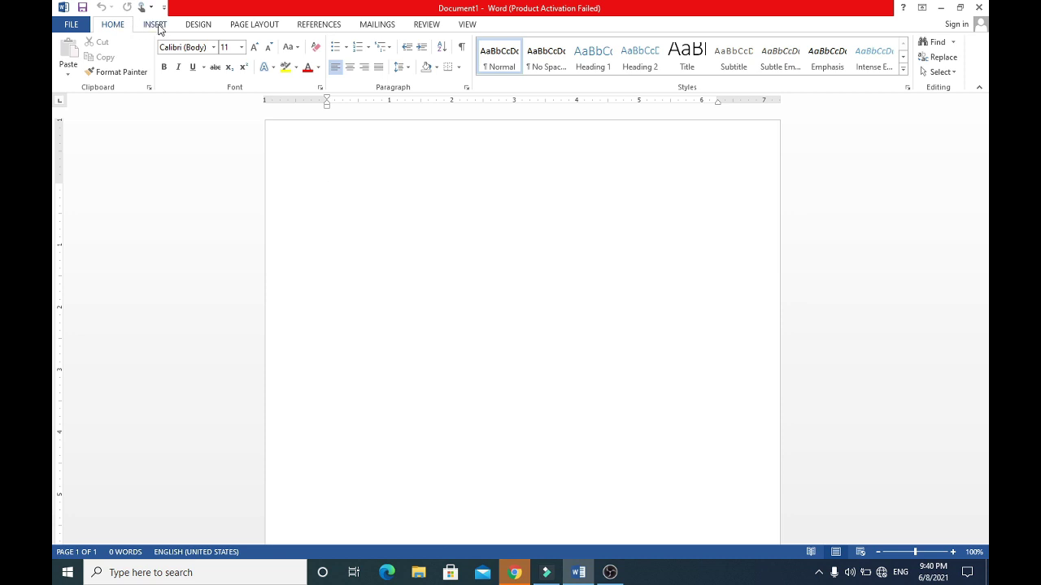
click(156, 26)
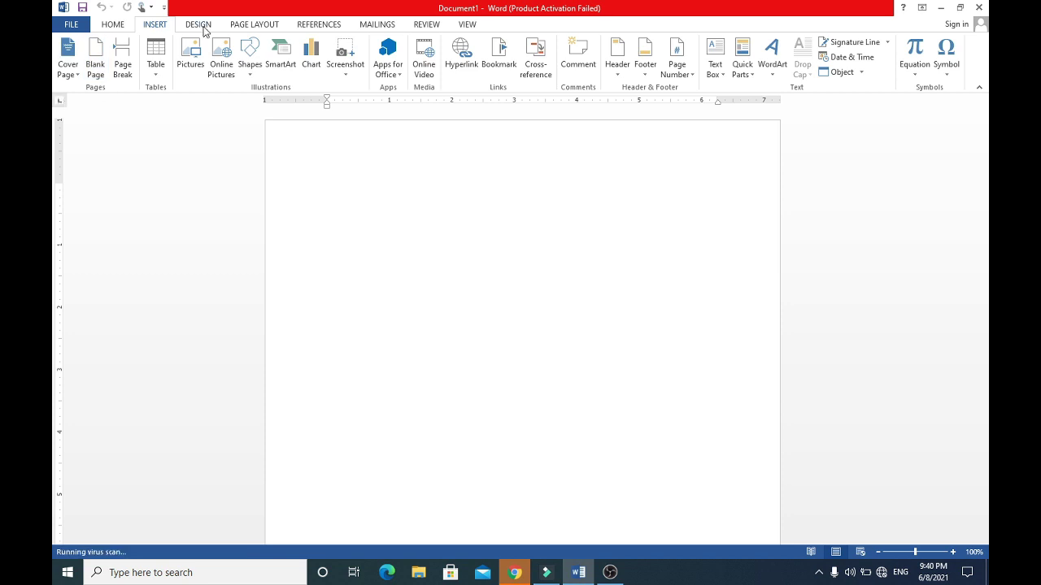
click(204, 27)
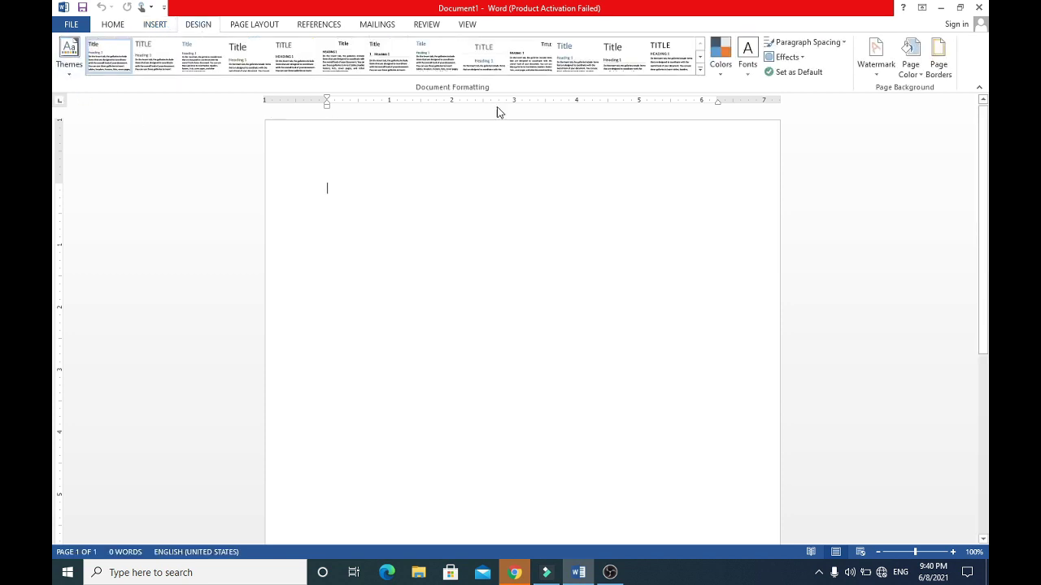
click(259, 26)
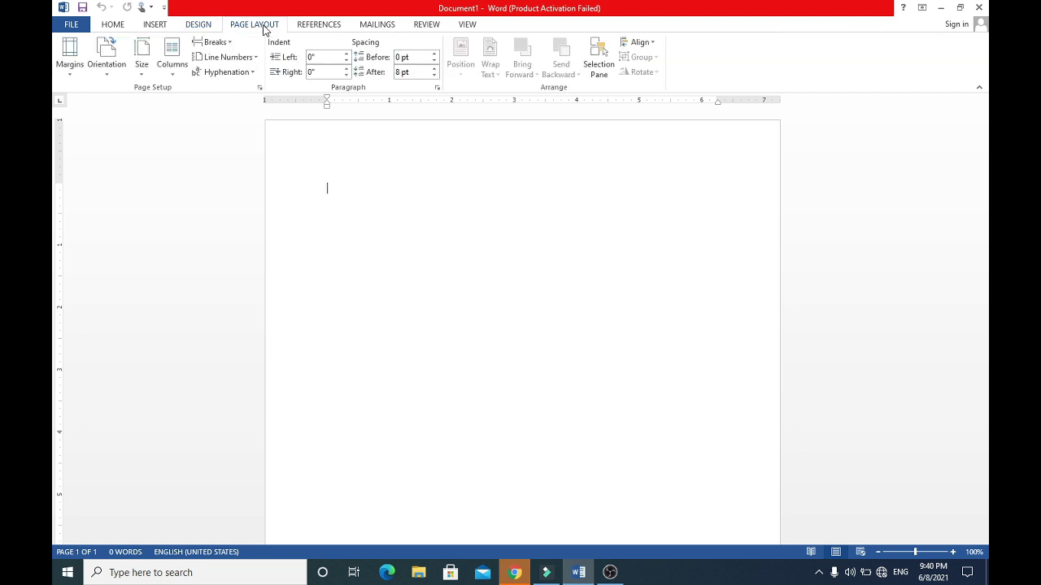
click(326, 29)
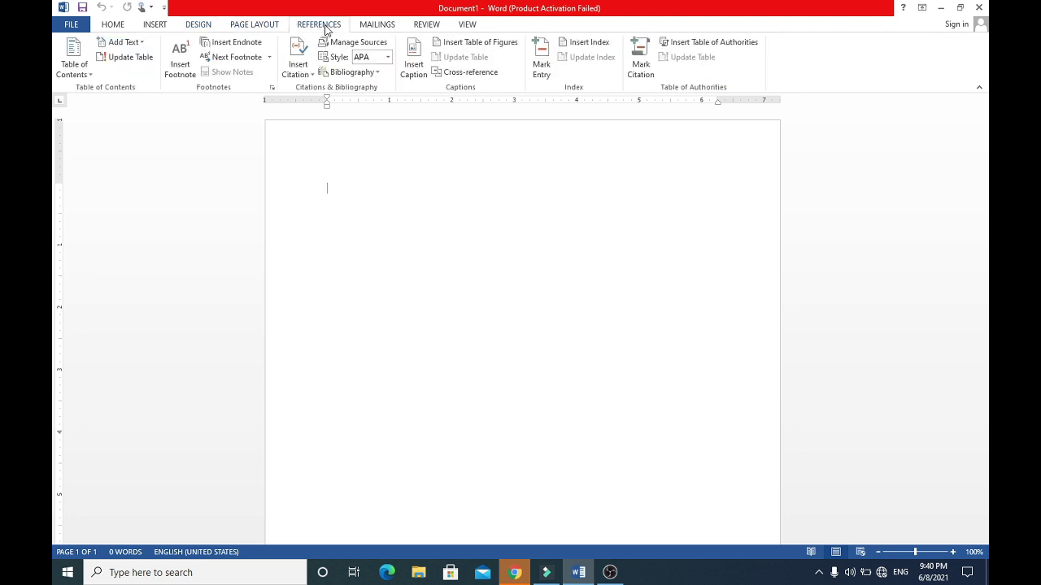
click(372, 30)
click(428, 30)
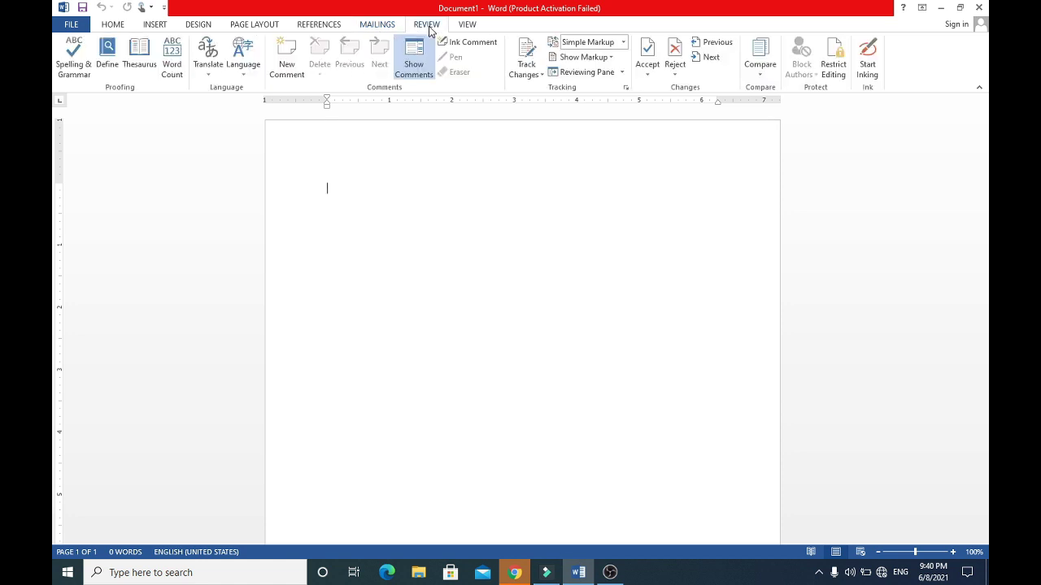
click(115, 28)
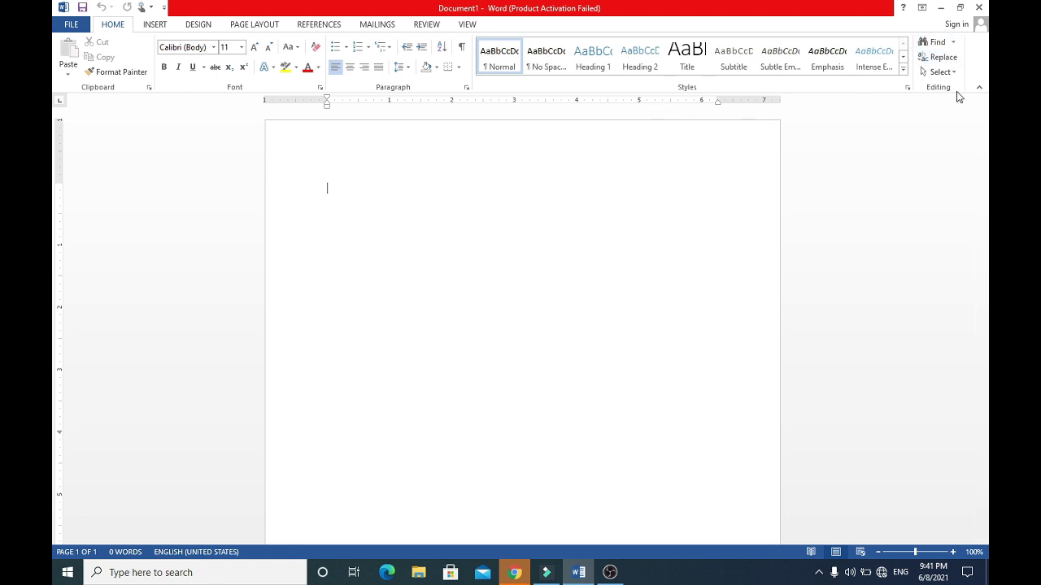
click(156, 25)
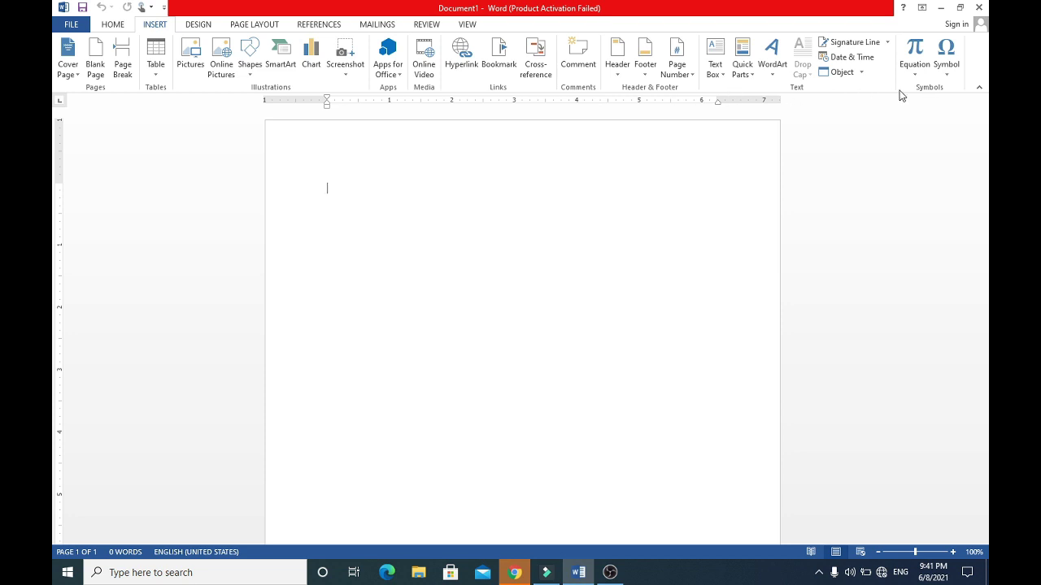
click(112, 26)
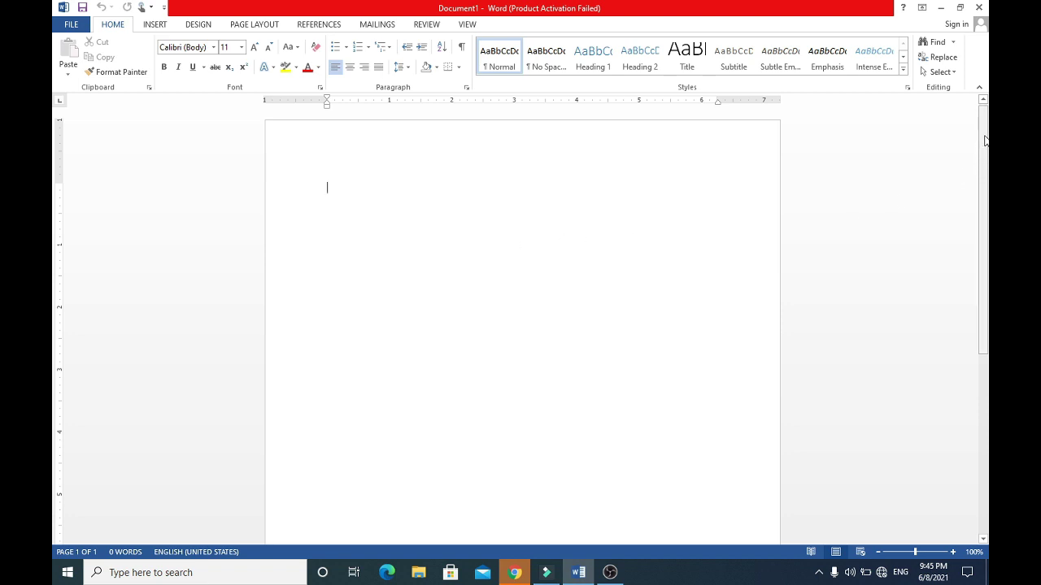
Scroll down to the bottom edge of the empty page 1.
drag(985, 141, 983, 140)
drag(984, 200, 984, 380)
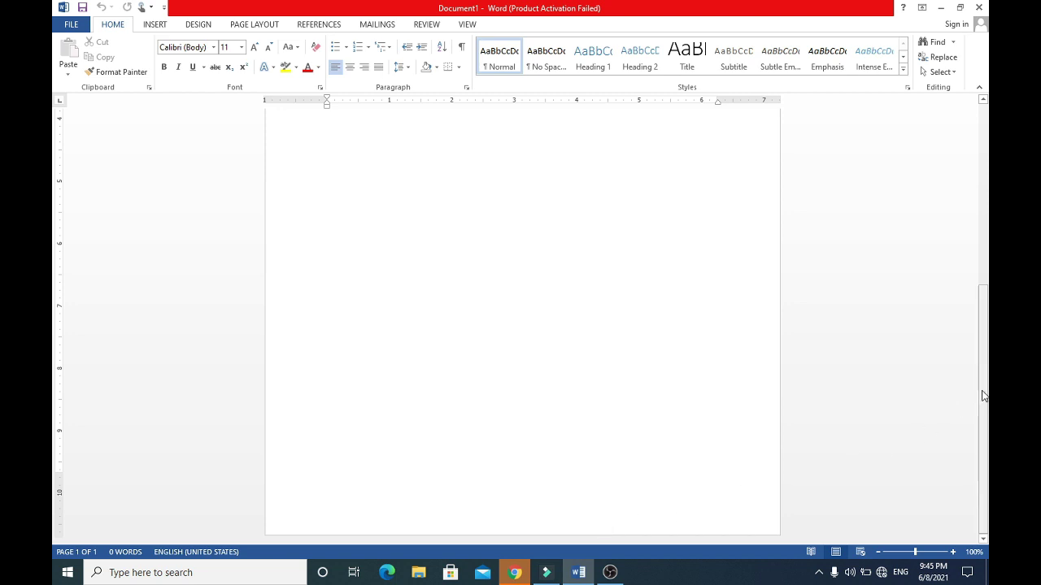
mouse_move(983, 396)
mouse_down()
mouse_move(987, 370)
mouse_move(987, 504)
mouse_up()
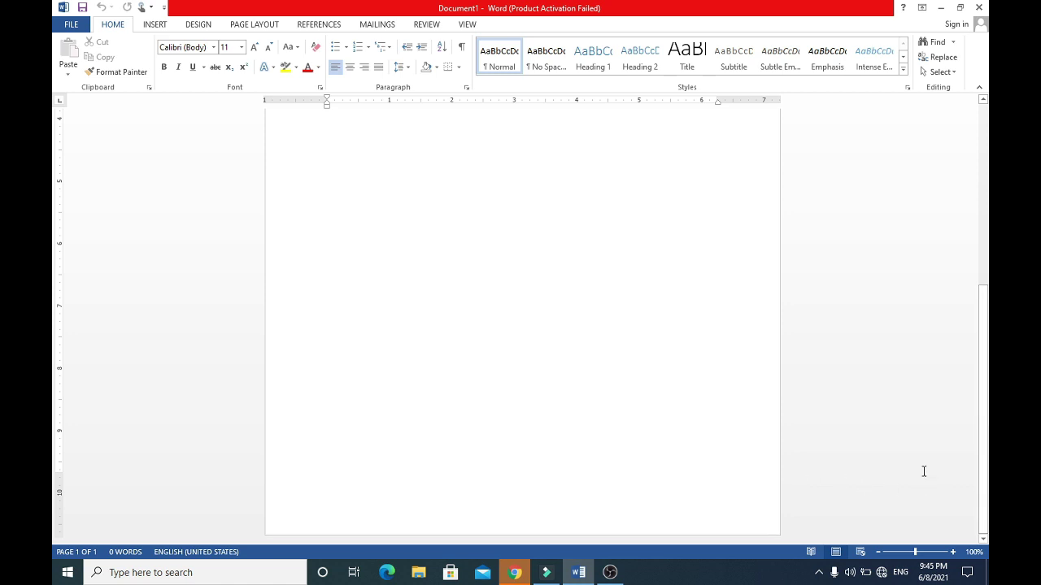
Scroll back up the page and reset the zoom to 100%.
scroll(924, 471, up, 7)
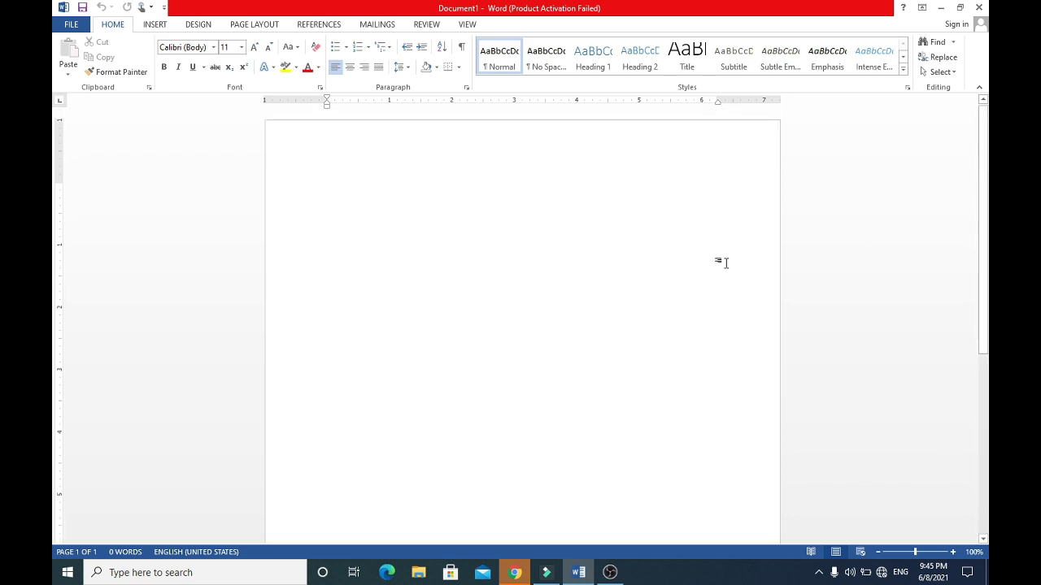
scroll(575, 372, up, 3)
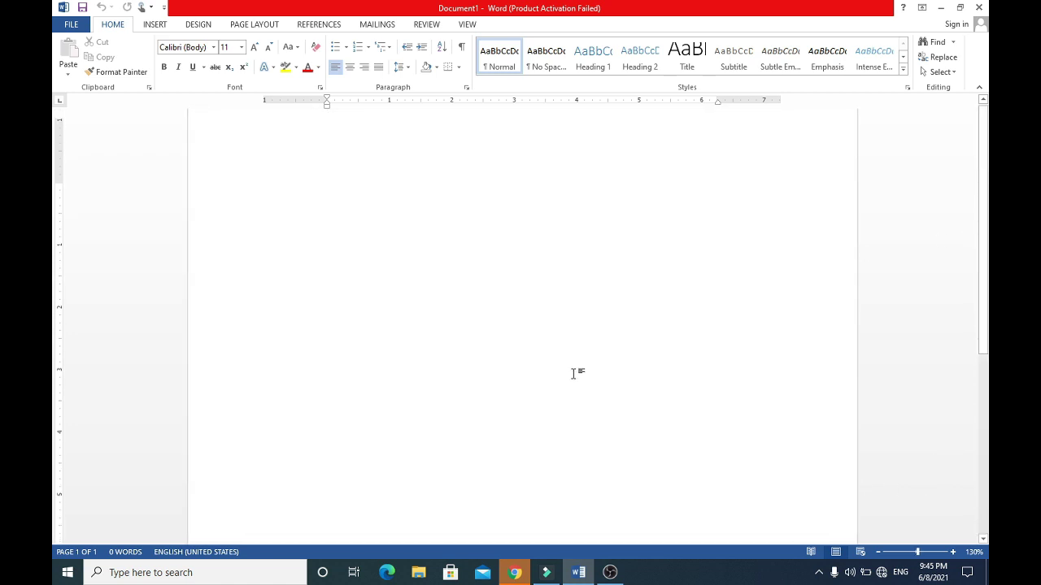
scroll(523, 388, up, 5)
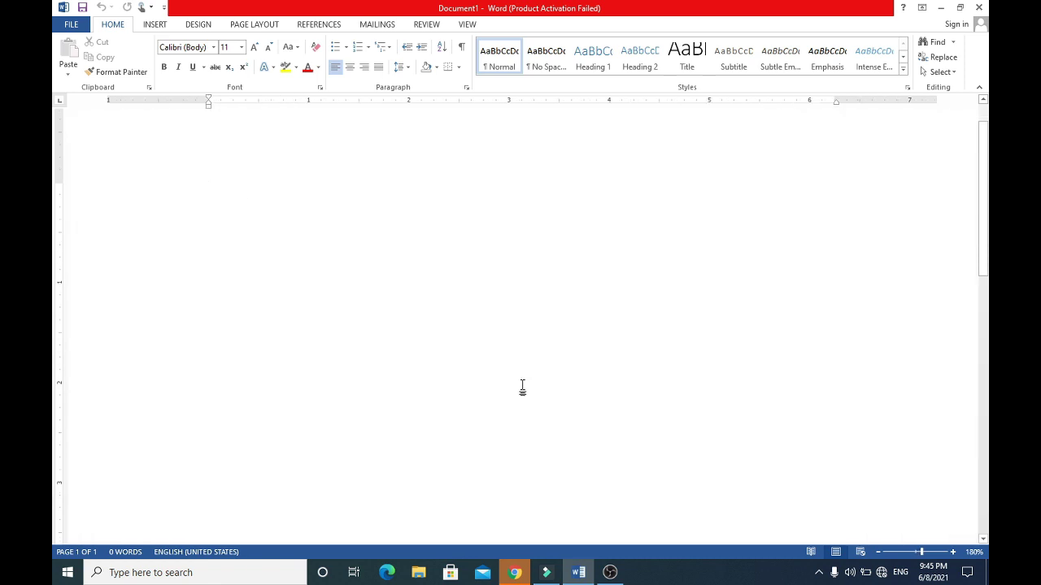
scroll(523, 388, up, 2)
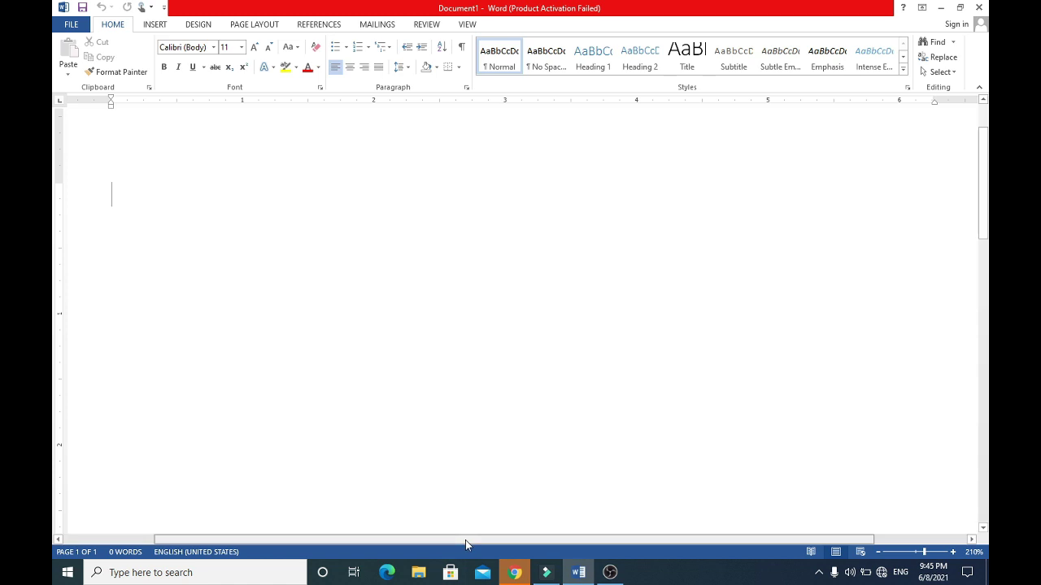
mouse_move(465, 540)
mouse_down()
mouse_move(345, 542)
mouse_move(523, 546)
mouse_move(306, 546)
mouse_move(567, 544)
mouse_move(386, 541)
mouse_up()
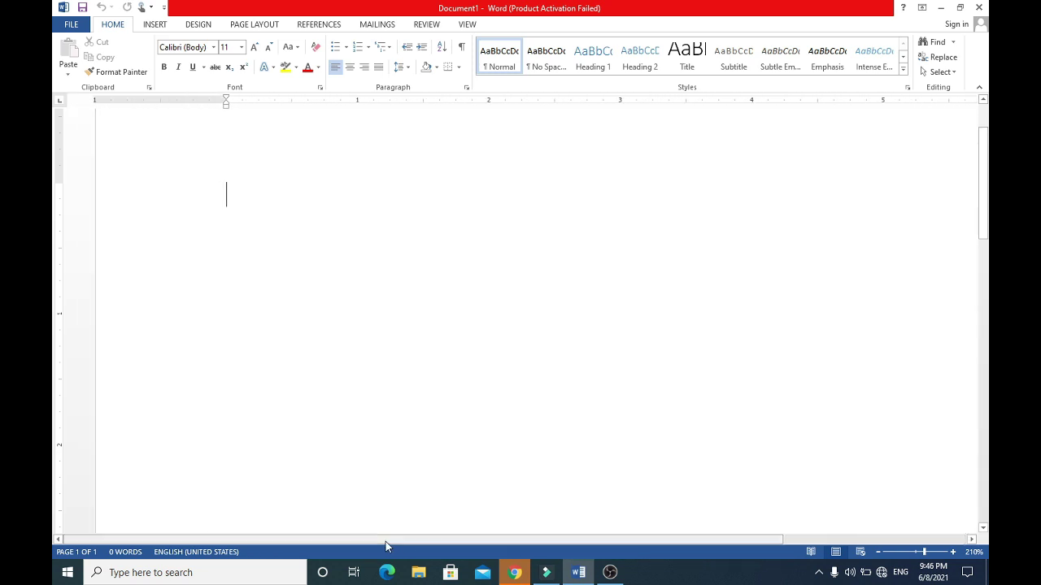
Scroll through page 1 at 100% zoom, ending with the top of the page in view.
ctrl+scroll(562, 360, down, 2)
ctrl+scroll(562, 360, down, 2)
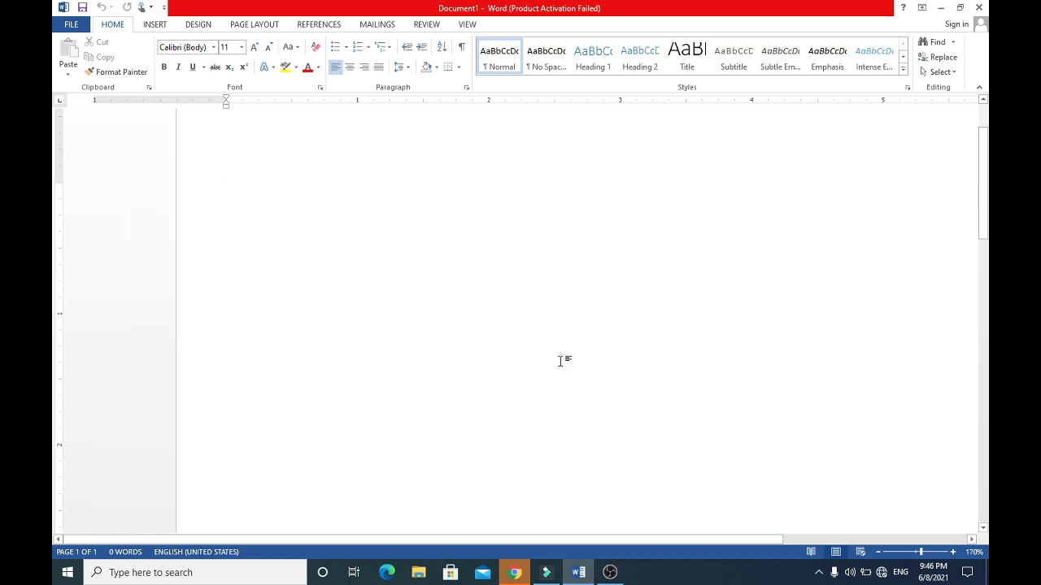
ctrl+scroll(562, 360, down, 1)
ctrl+scroll(561, 360, down, 2)
ctrl+scroll(562, 361, down, 2)
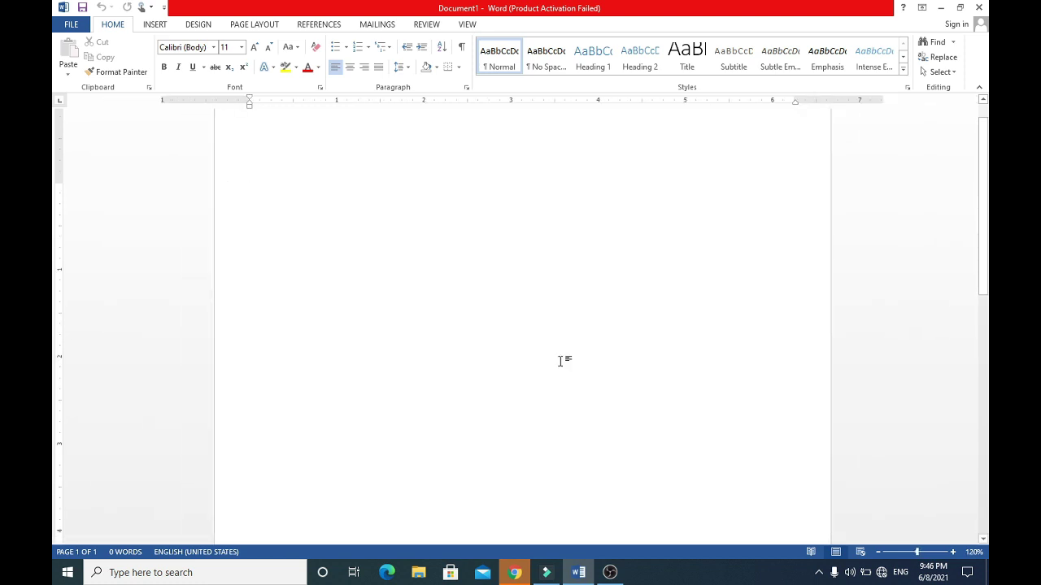
ctrl+scroll(562, 361, down, 1)
ctrl+scroll(562, 360, down, 1)
scroll(562, 360, down, 3)
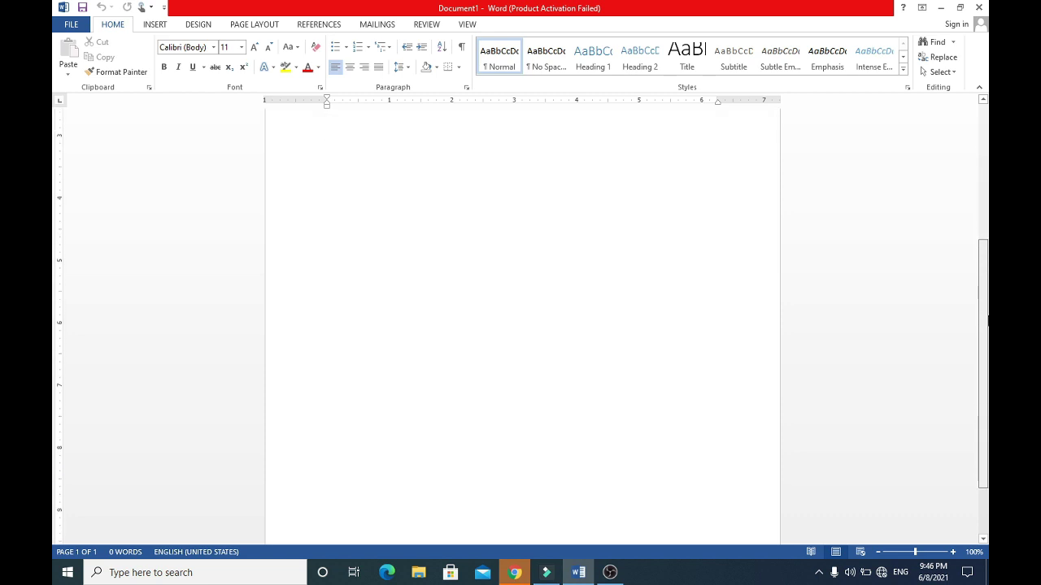
scroll(562, 360, down, 3)
scroll(562, 360, up, 3)
scroll(562, 361, up, 3)
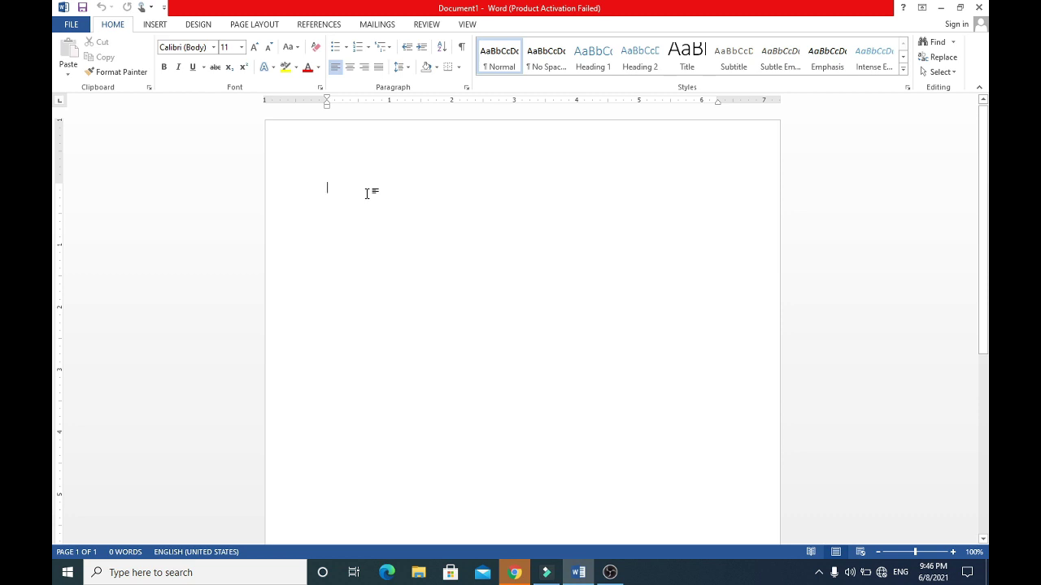
Type the heading 'NETWAY TECHANICAL SUPPORT' on the first line of page 1.
text(NETWAY)
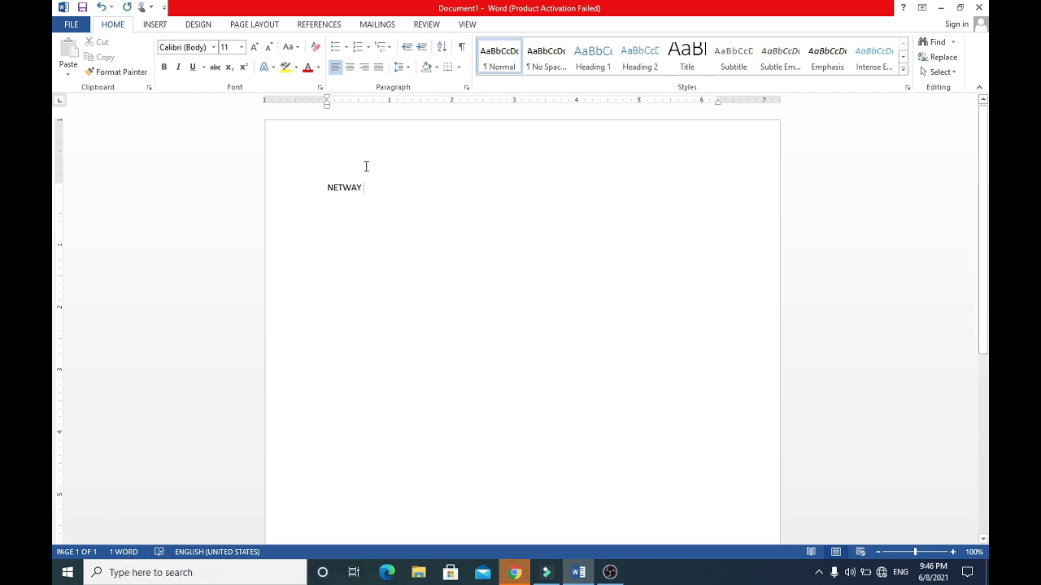
text(TE)
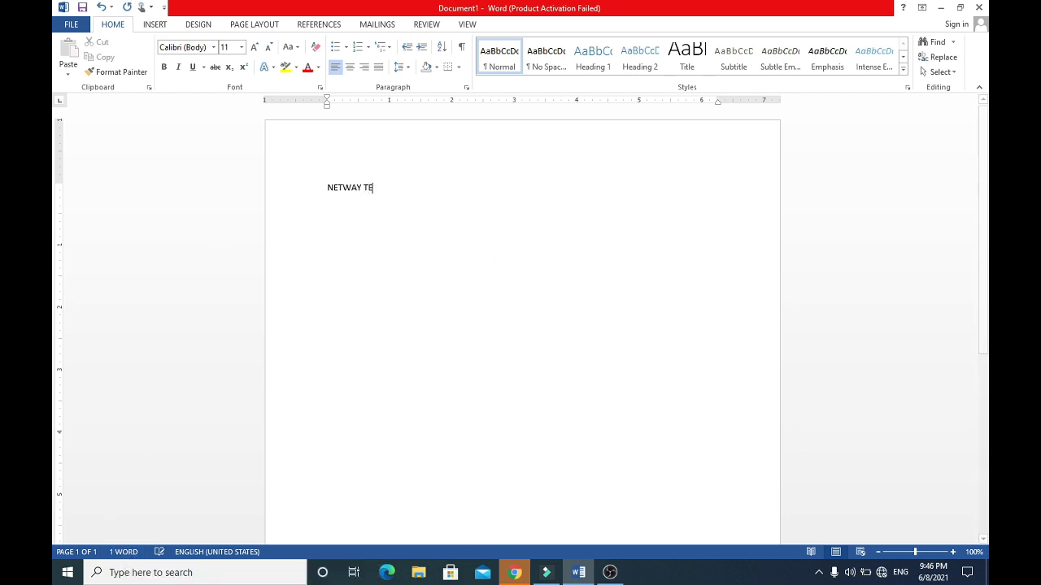
text(CHANICAL SUPPO)
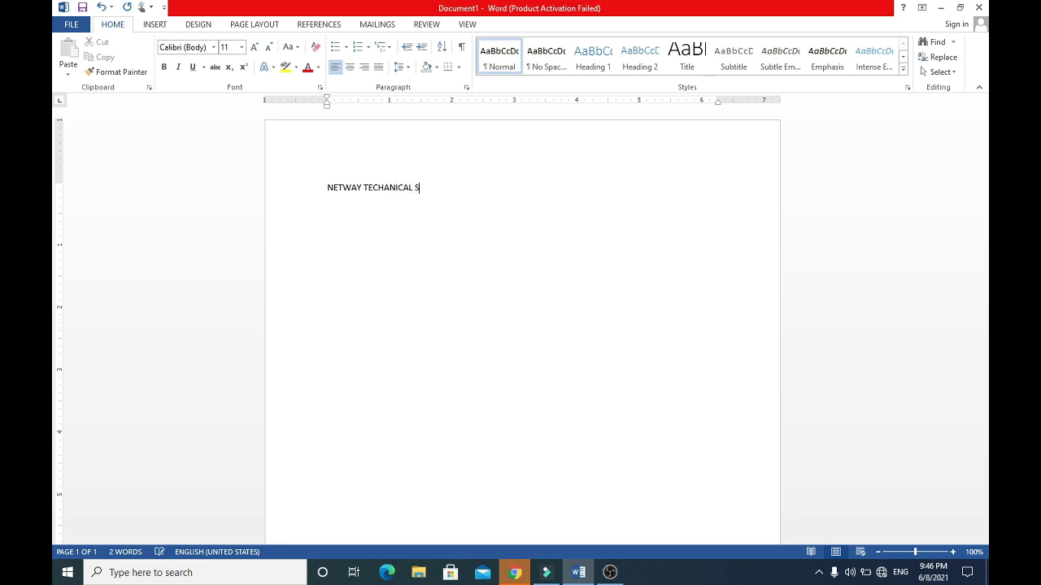
text(RT)
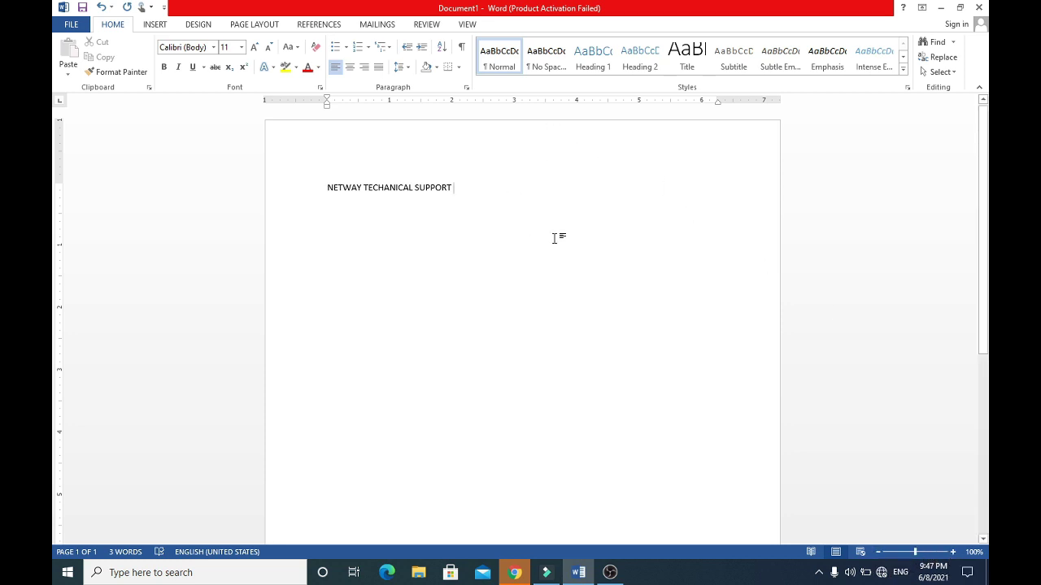
click(953, 552)
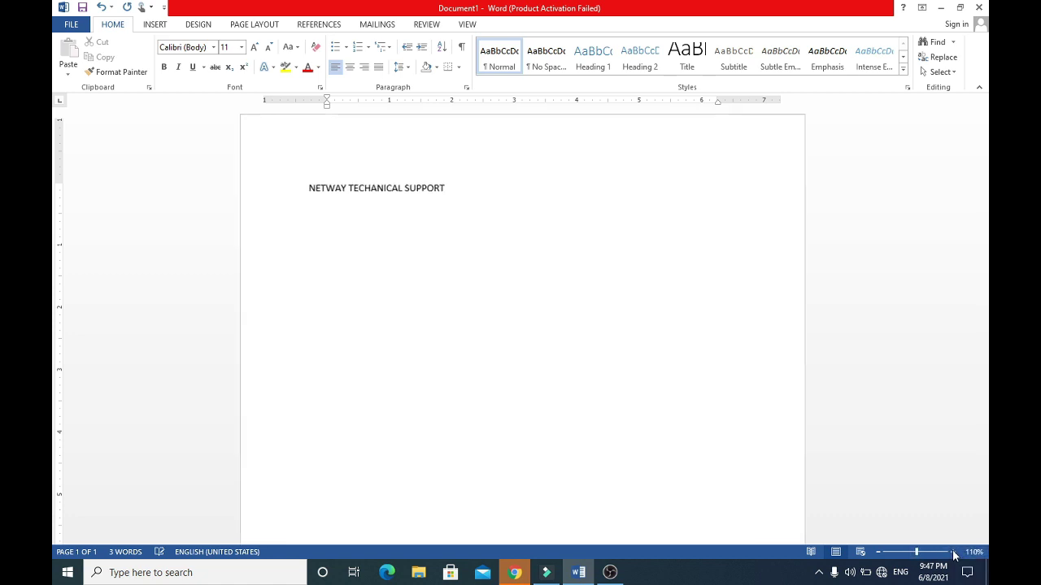
click(952, 552)
click(953, 552)
click(953, 552)
click(953, 552)
click(952, 552)
click(953, 552)
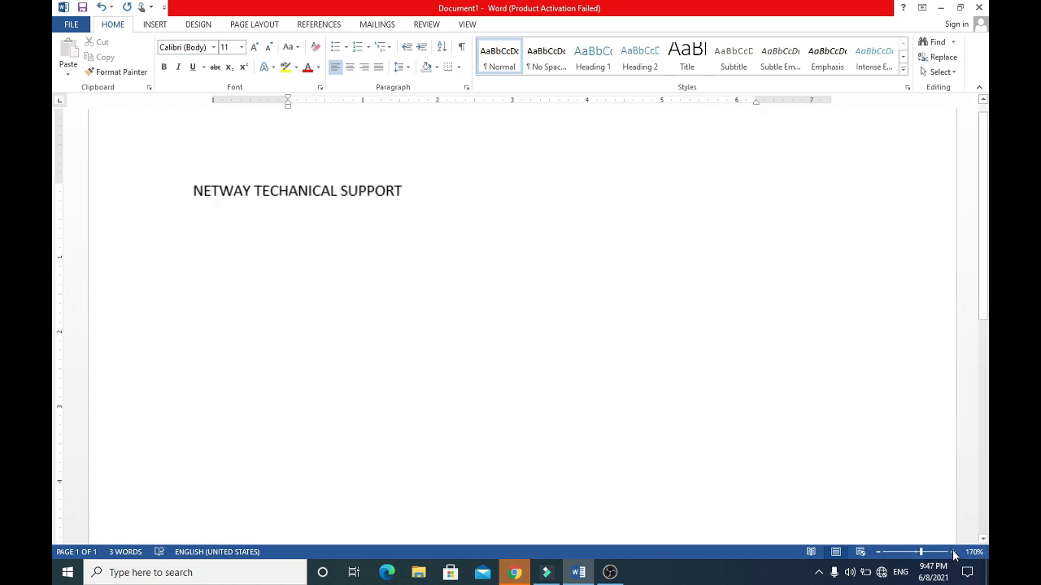
click(953, 552)
click(953, 552)
click(953, 552)
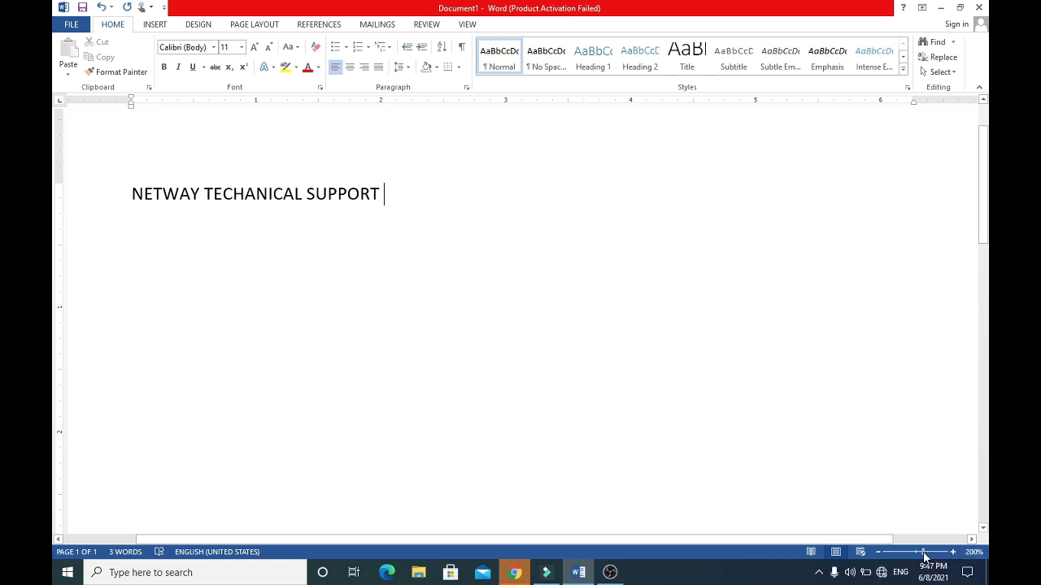
drag(924, 552, 950, 554)
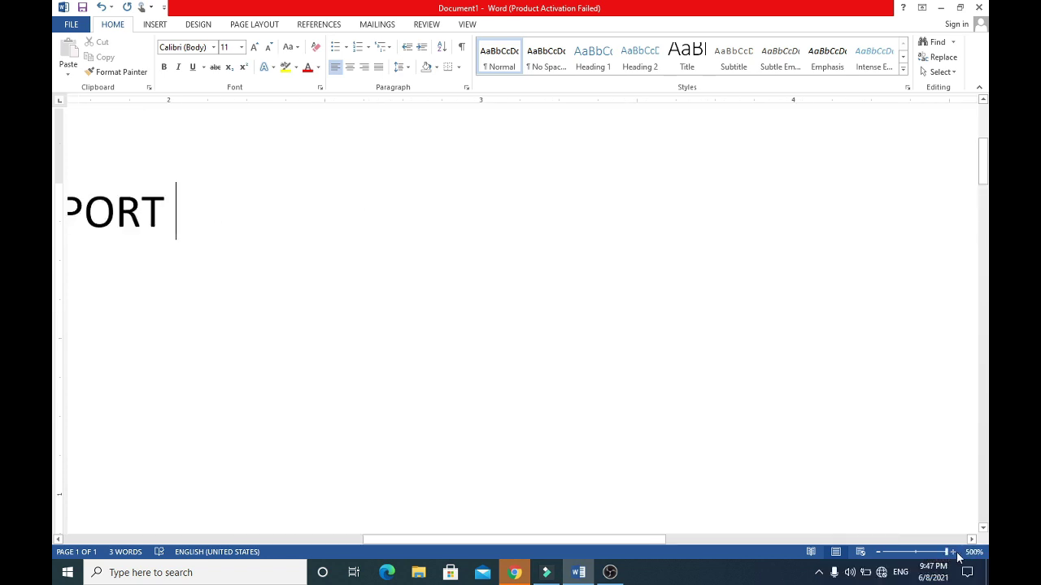
drag(625, 539, 353, 539)
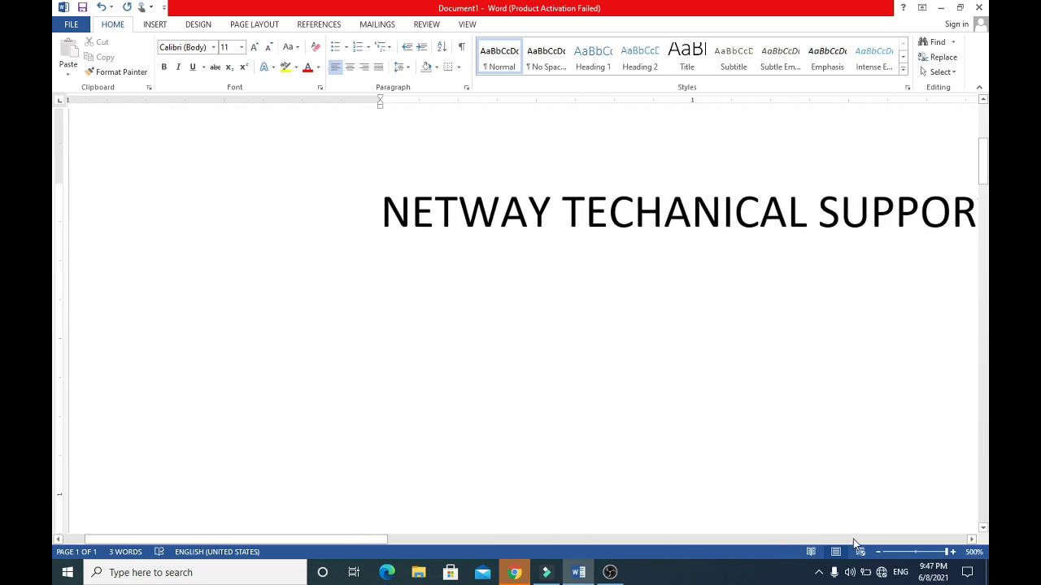
click(916, 554)
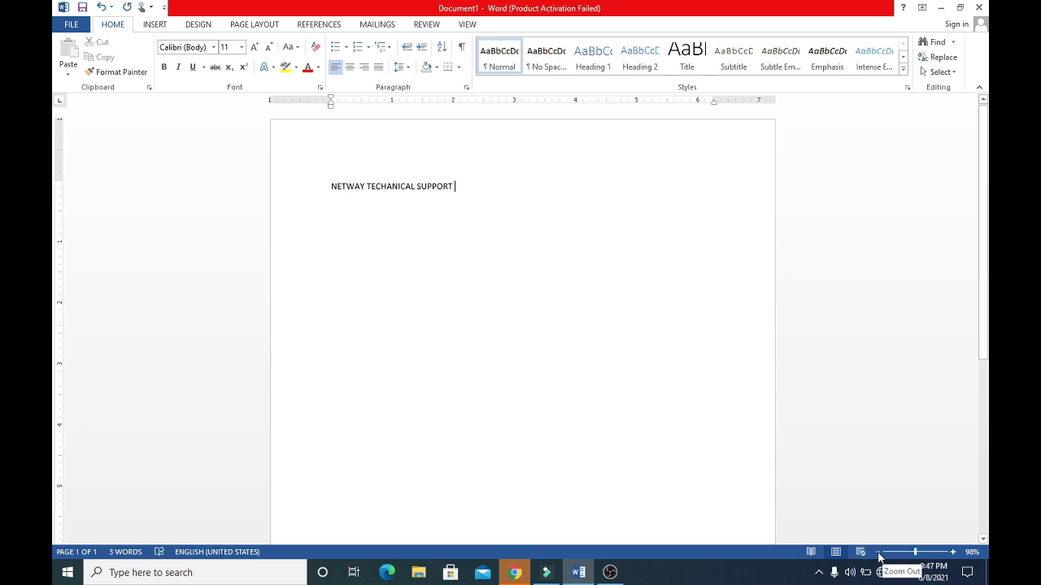
click(876, 553)
click(877, 553)
click(876, 553)
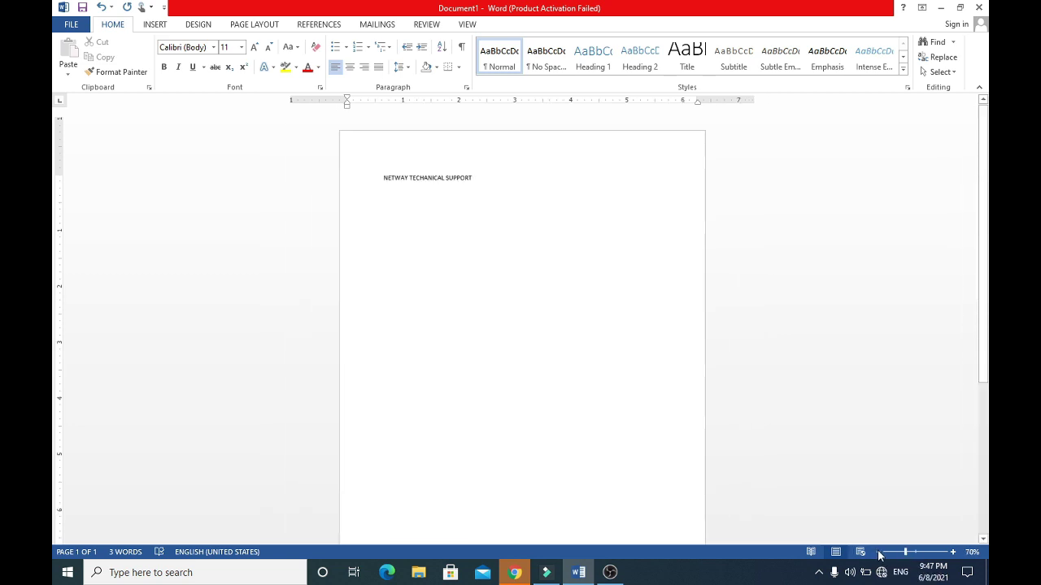
click(876, 553)
click(877, 553)
click(877, 553)
click(877, 552)
click(877, 553)
click(877, 553)
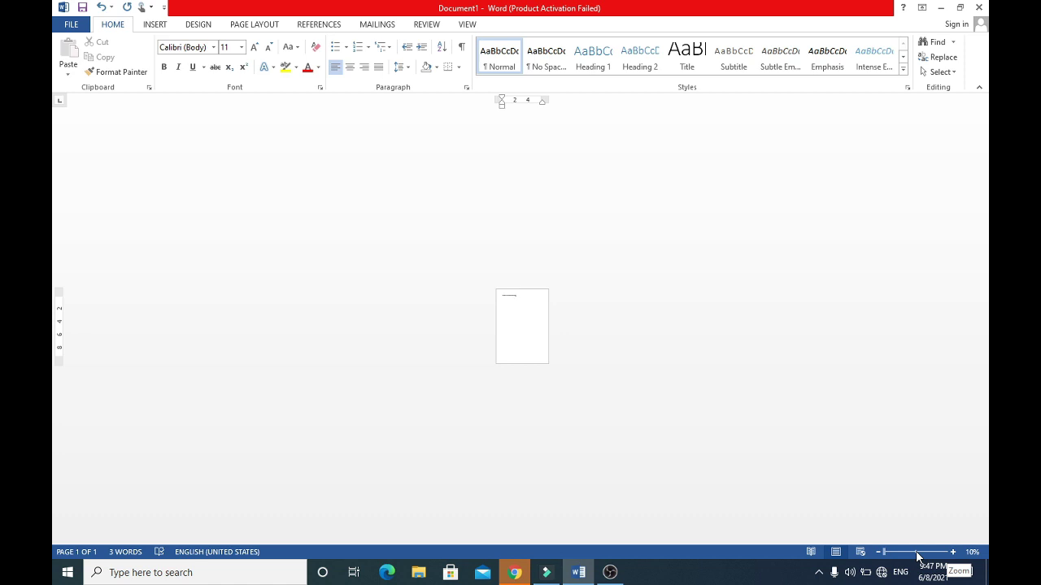
click(914, 552)
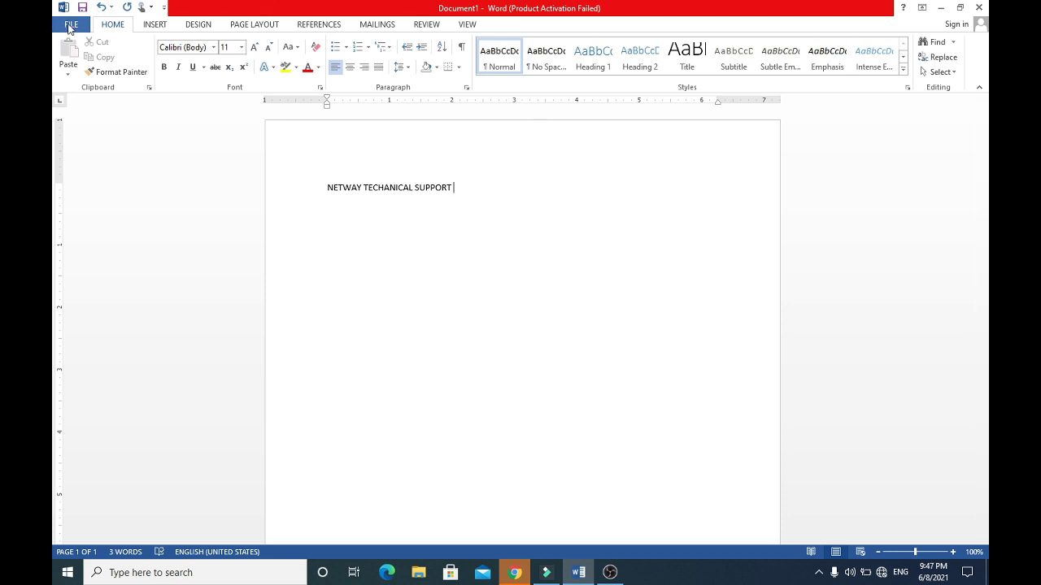
click(70, 27)
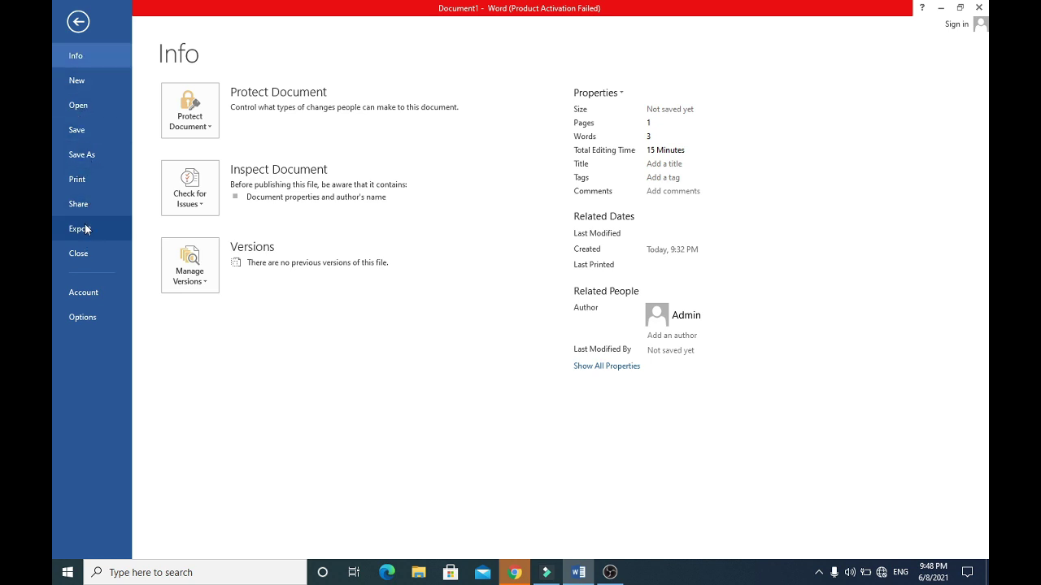
click(78, 27)
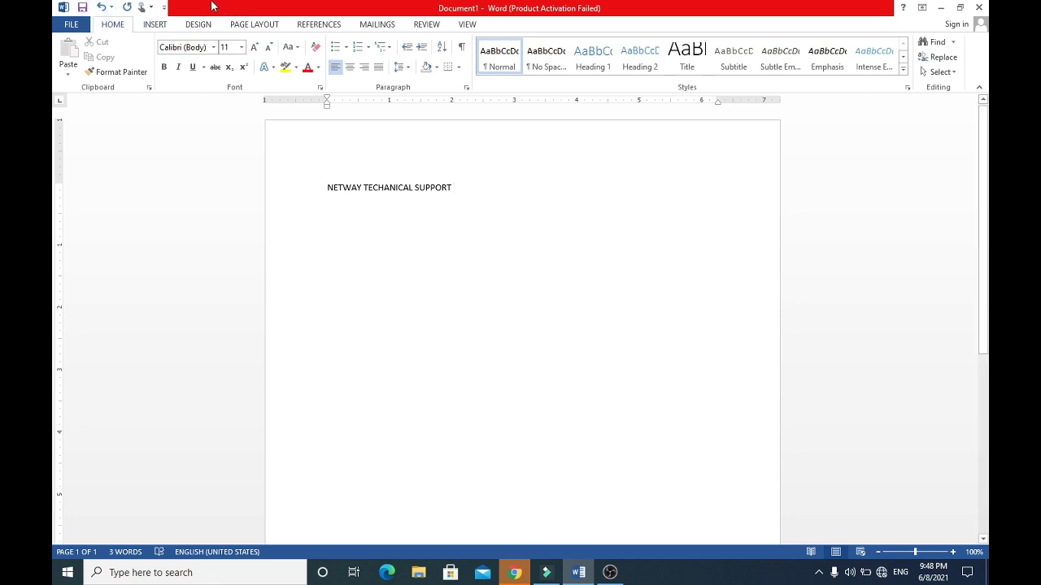
click(163, 8)
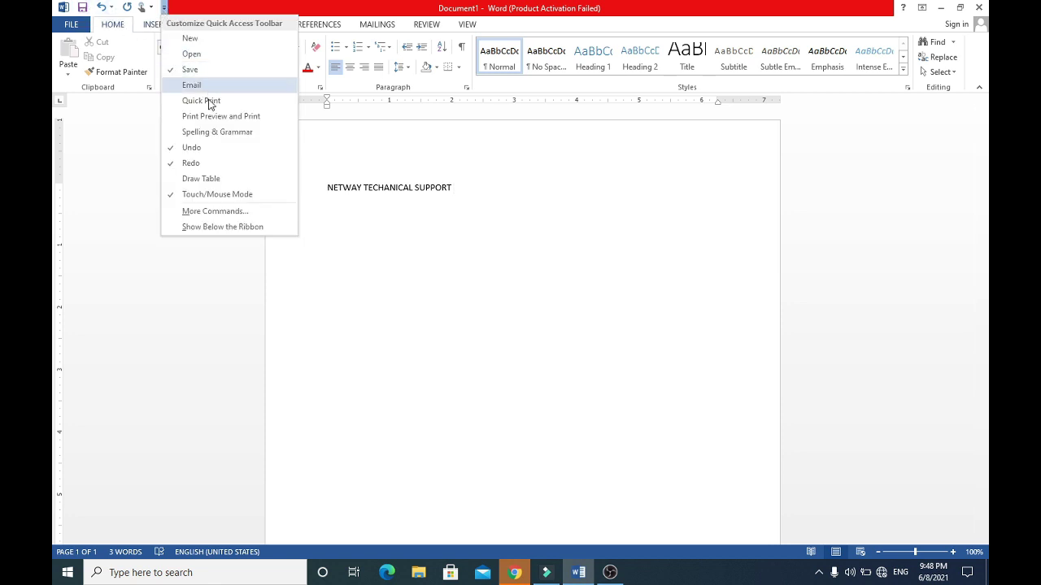